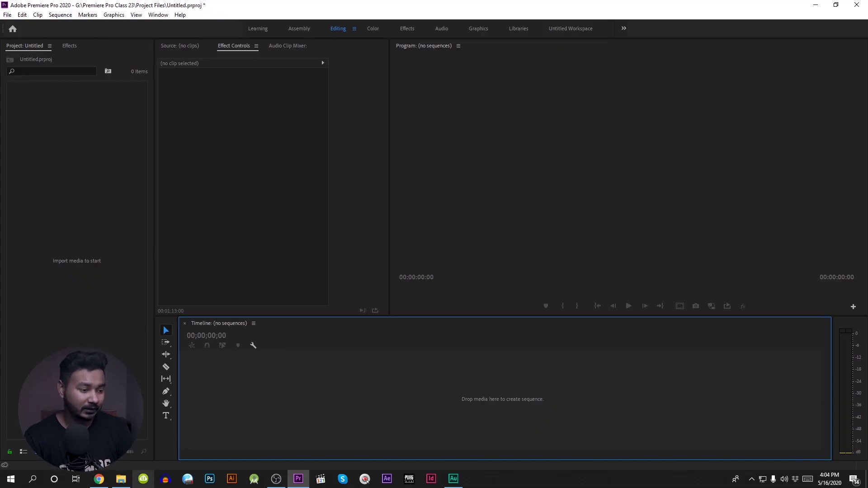
Switch from the empty Premiere project to File Explorer, which shows the Audio folder.
{"action": "left_click", "coordinate": [120, 478]}
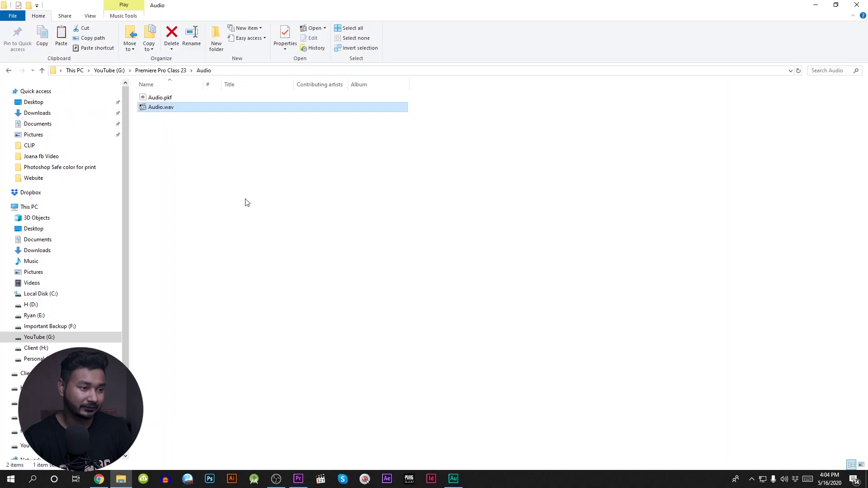
Import the camera clip C0004.MP4 from the Footage folder into the Premiere project.
{"action": "left_click", "coordinate": [39, 71]}
{"action": "left_click", "coordinate": [179, 107]}
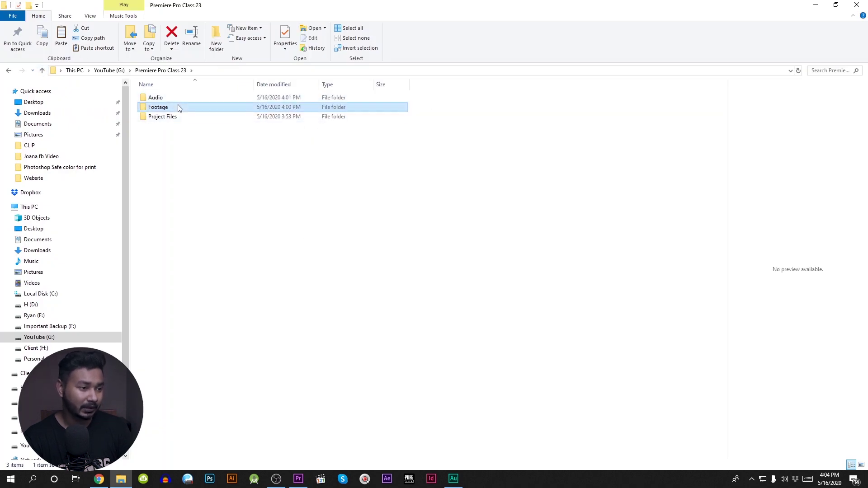
{"action": "double_click", "coordinate": [180, 107]}
{"action": "left_click", "coordinate": [154, 105]}
{"action": "left_click_drag", "start_coordinate": [205, 229], "coordinate": [52, 195]}
{"action": "left_click", "coordinate": [121, 479]}
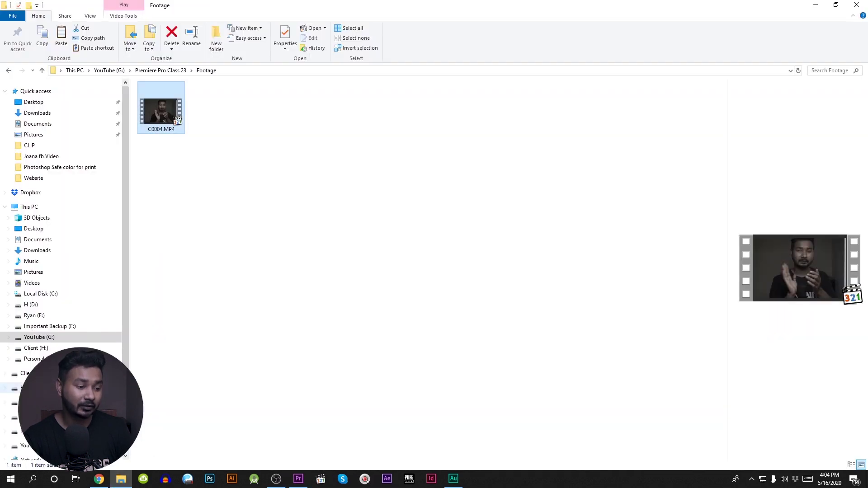
Import Audio.wav from the Audio folder into the Premiere project.
{"action": "left_click", "coordinate": [454, 479]}
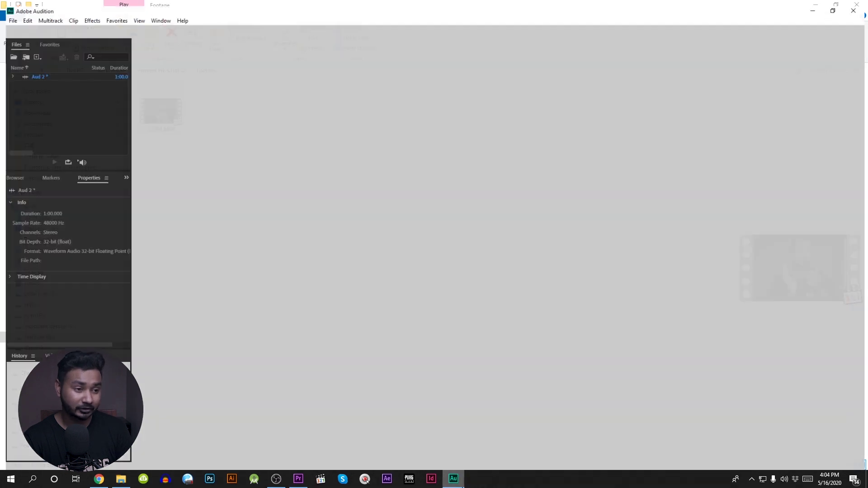
{"action": "key", "text": "alt+Tab"}
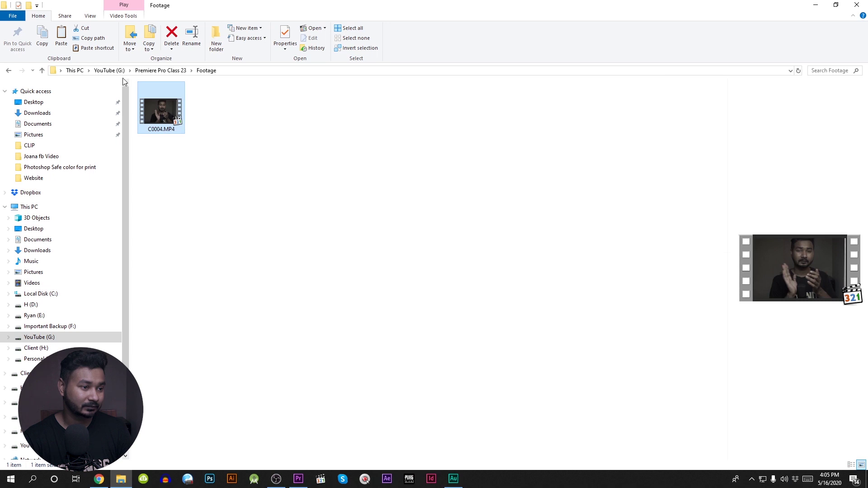
{"action": "left_click", "coordinate": [161, 71]}
{"action": "double_click", "coordinate": [158, 97]}
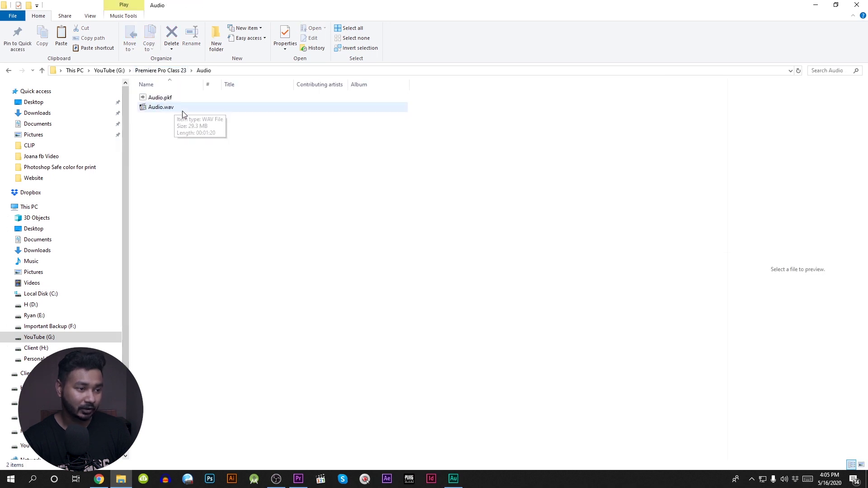
{"action": "left_click_drag", "start_coordinate": [152, 107], "coordinate": [110, 257]}
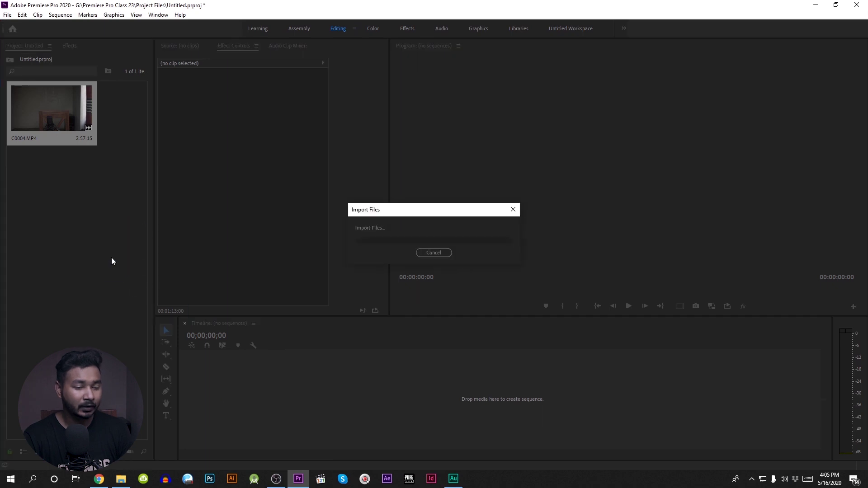
Create a C0004 sequence from C0004.MP4 and place Audio.wav on the Audio 2 track.
{"action": "left_click_drag", "start_coordinate": [45, 112], "coordinate": [302, 367]}
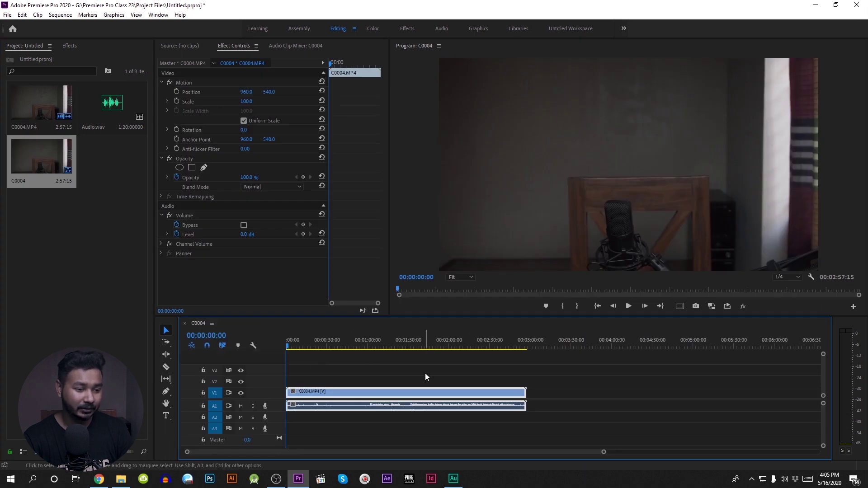
{"action": "left_click_drag", "start_coordinate": [113, 109], "coordinate": [414, 423]}
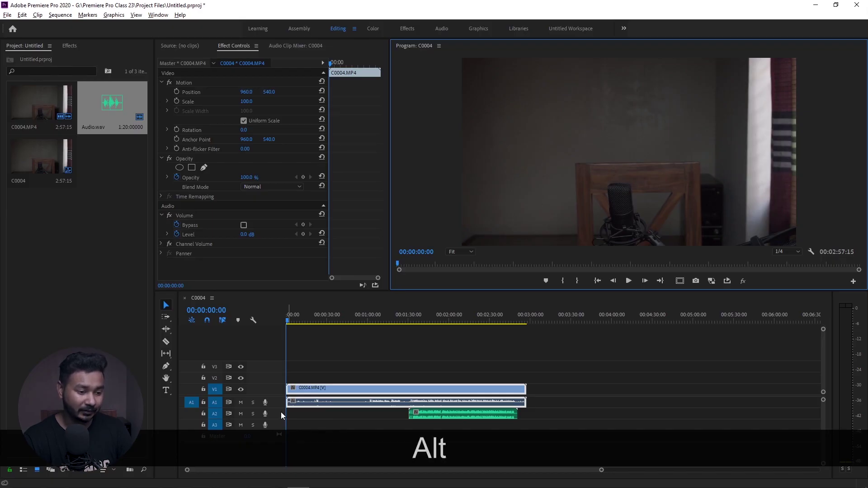
{"action": "scroll", "coordinate": [281, 412], "scroll_direction": "up", "scroll_amount": 3}
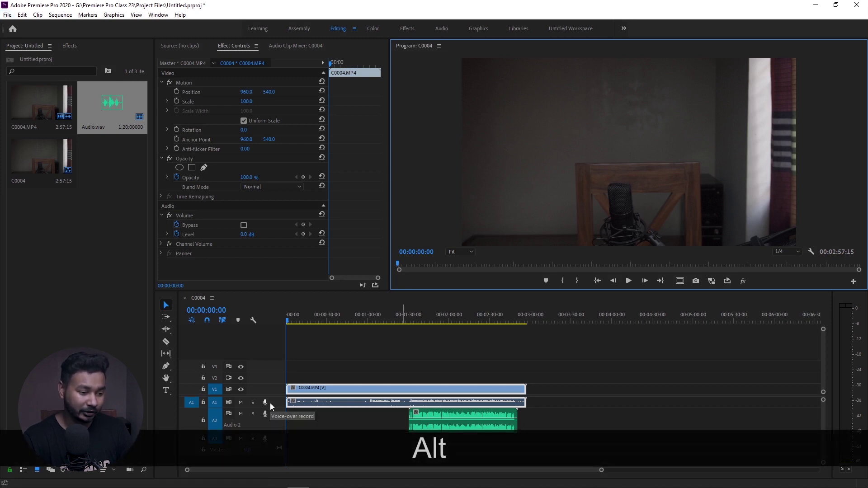
{"action": "scroll", "coordinate": [270, 403], "scroll_direction": "up", "scroll_amount": 2}
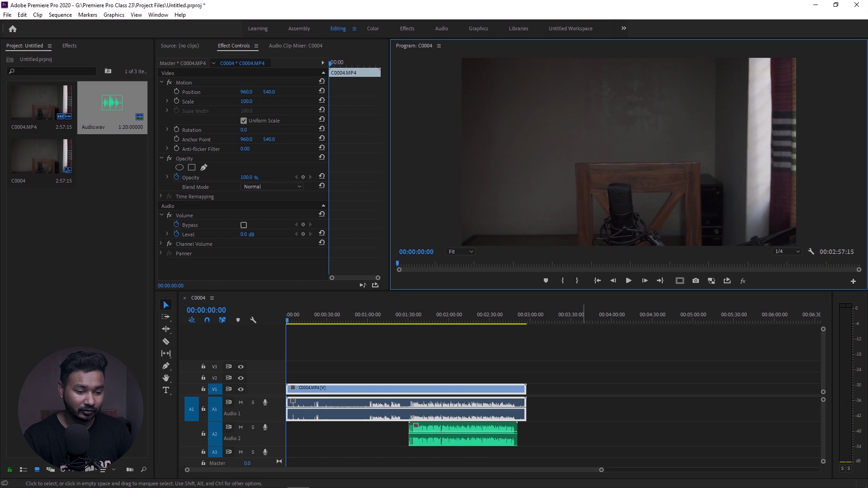
Select the Audio.wav clip and move the playhead to about 1:35 to check sync.
{"action": "mouse_move", "coordinate": [608, 476]}
{"action": "left_click_drag", "start_coordinate": [602, 471], "coordinate": [533, 472]}
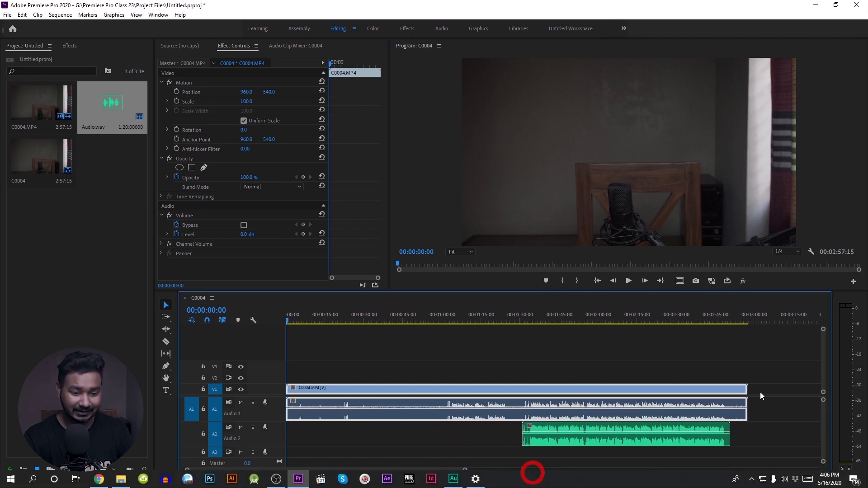
{"action": "left_click", "coordinate": [583, 437]}
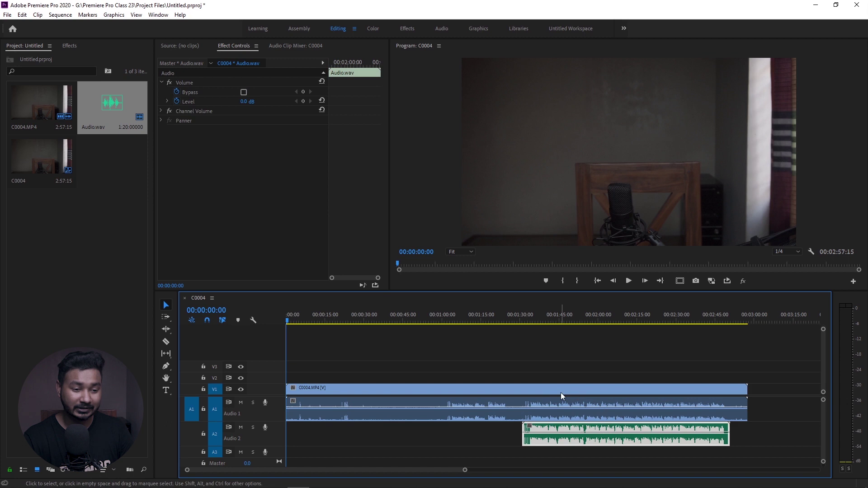
{"action": "left_click_drag", "start_coordinate": [396, 313], "coordinate": [537, 311]}
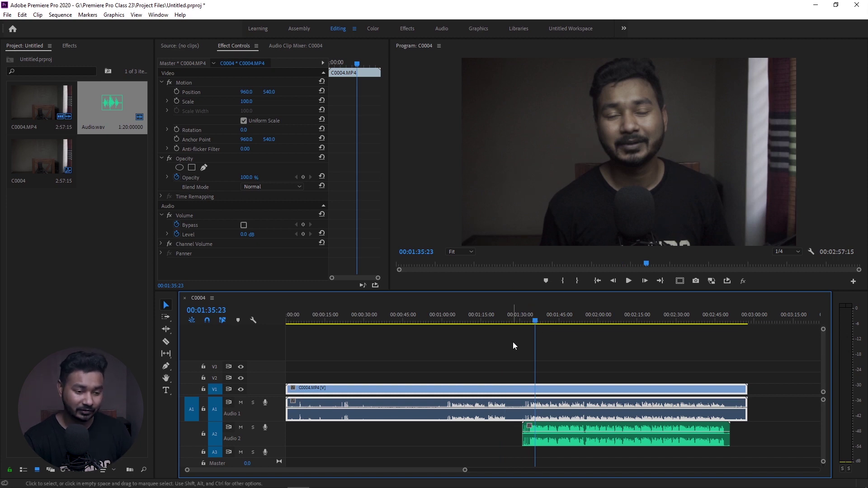
Split the camera clip at the playhead and ripple delete its opening piece.
{"action": "key", "text": "c"}
{"action": "left_click", "coordinate": [511, 388]}
{"action": "key", "text": "v"}
{"action": "left_click", "coordinate": [490, 389]}
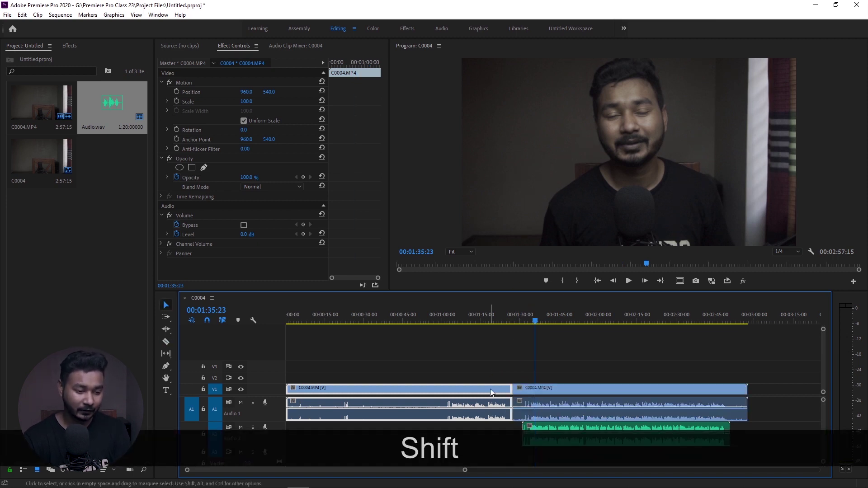
{"action": "key", "text": "shift+Delete"}
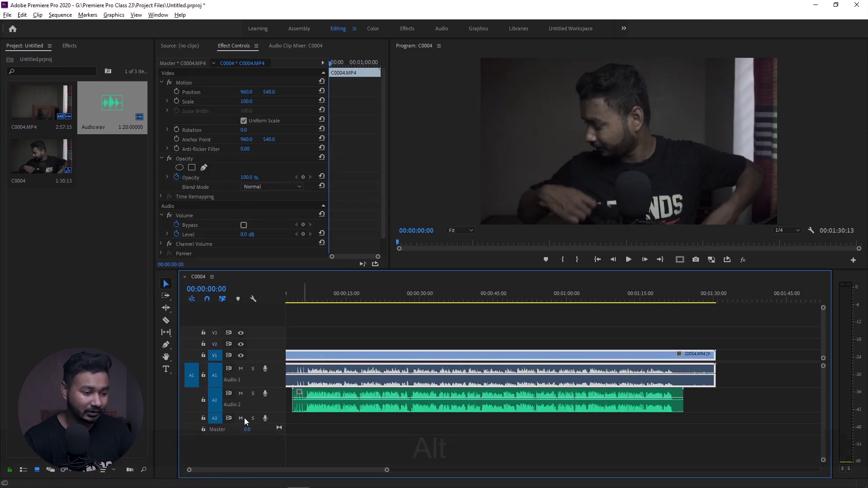
Scrub through the opening seconds from 00:00:04:09 to check the audio sync.
{"action": "scroll", "coordinate": [244, 418], "scroll_direction": "up", "scroll_amount": 6}
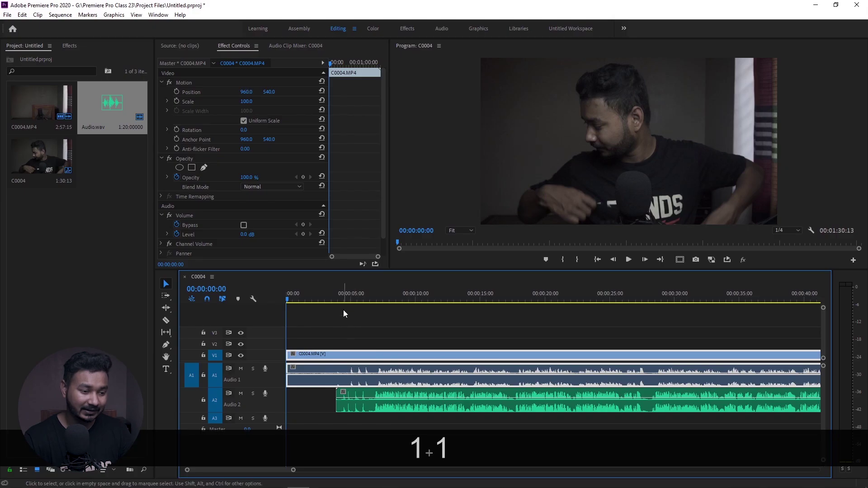
{"action": "left_click", "coordinate": [343, 295]}
{"action": "mouse_move", "coordinate": [343, 294]}
{"action": "left_mouse_down"}
{"action": "mouse_move", "coordinate": [359, 294]}
{"action": "mouse_move", "coordinate": [344, 302]}
{"action": "left_mouse_up"}
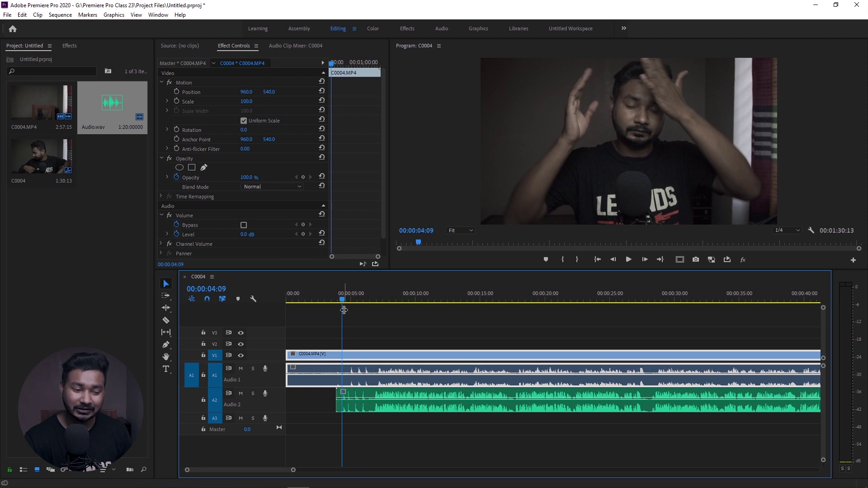
Nudge the Audio.wav clip on Audio 2 slightly later to line up the audio.
{"action": "left_click", "coordinate": [348, 403], "text": "alt"}
{"action": "scroll", "coordinate": [347, 402], "scroll_direction": "up", "scroll_amount": 5}
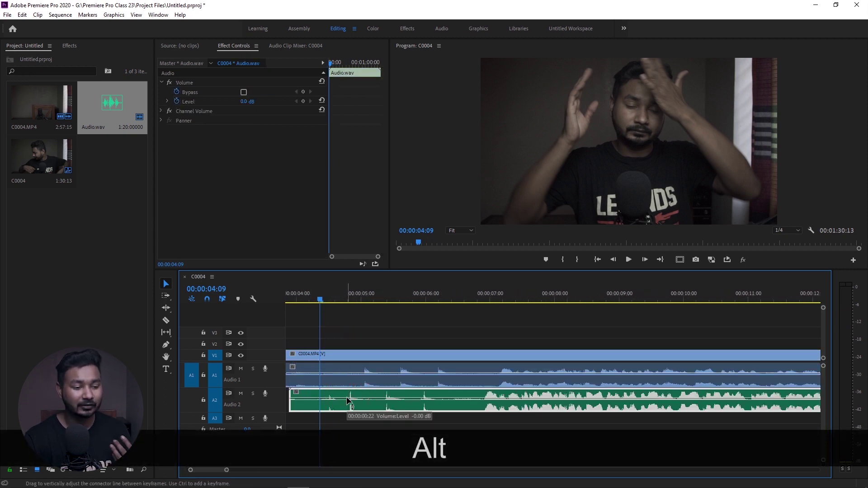
{"action": "left_click", "coordinate": [353, 416]}
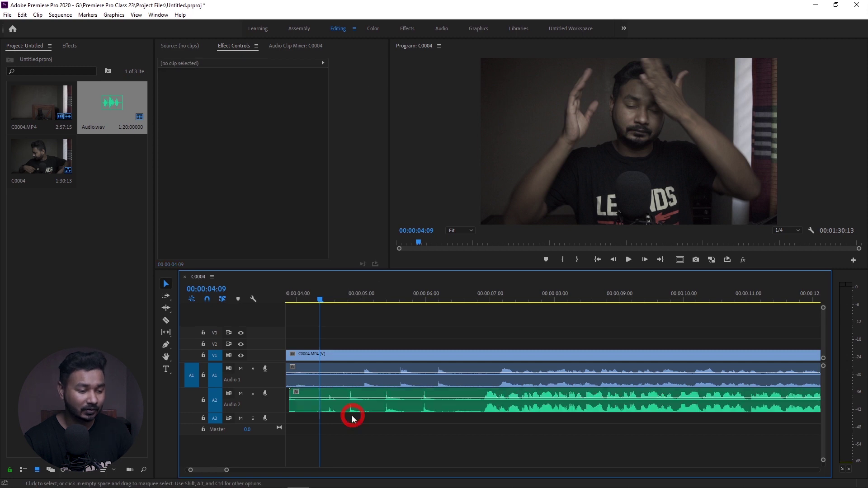
{"action": "left_click_drag", "start_coordinate": [312, 406], "coordinate": [324, 404]}
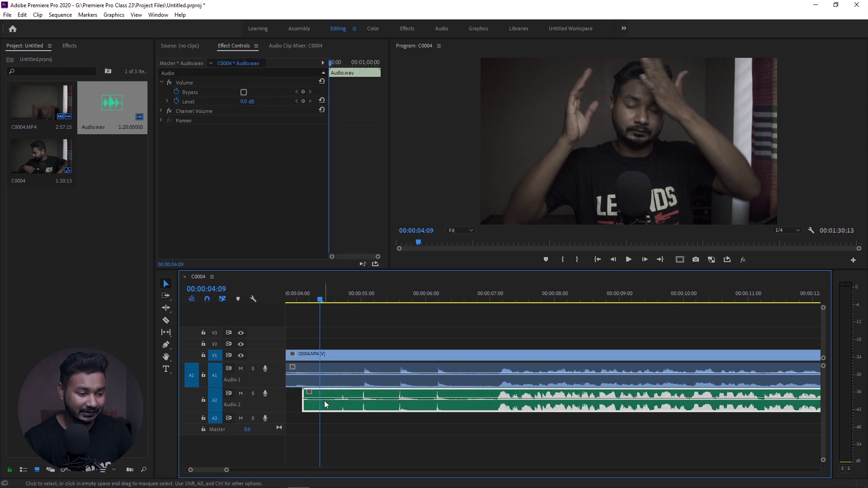
Split the camera clip at 00:00:05:01 and delete its left piece.
{"action": "left_click", "coordinate": [363, 299]}
{"action": "left_click", "coordinate": [389, 367]}
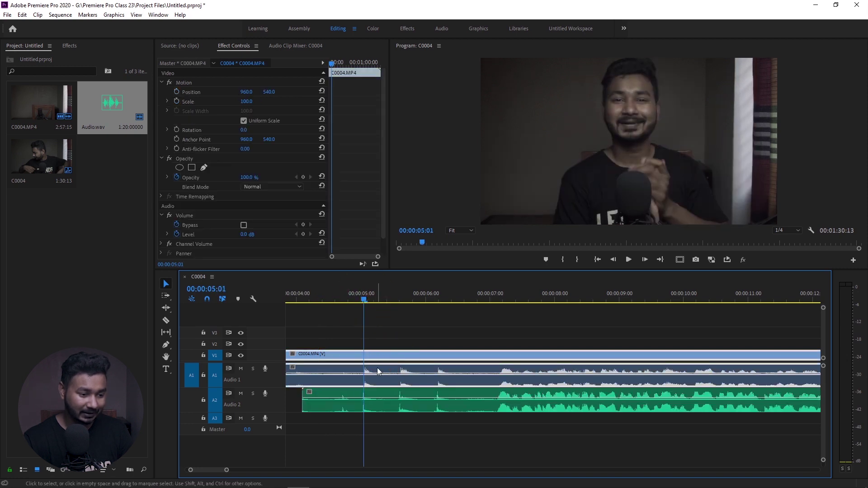
{"action": "key", "text": "c"}
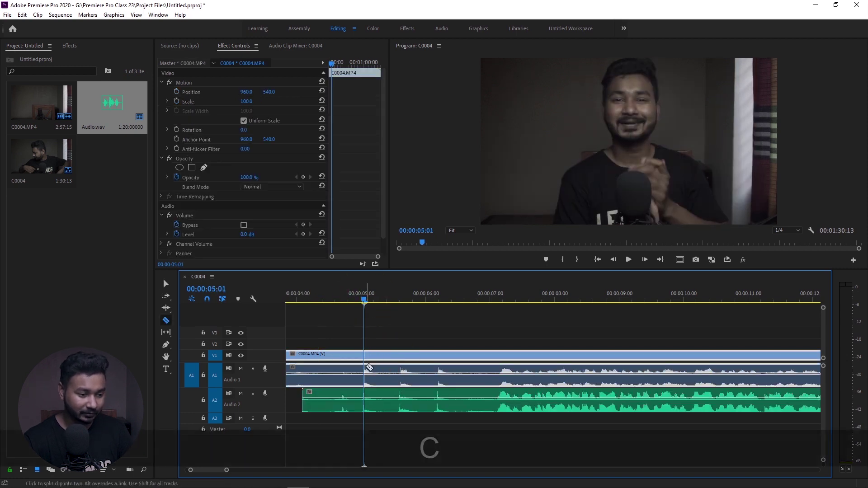
{"action": "left_click", "coordinate": [362, 364]}
{"action": "key", "text": "v"}
{"action": "left_click", "coordinate": [341, 364]}
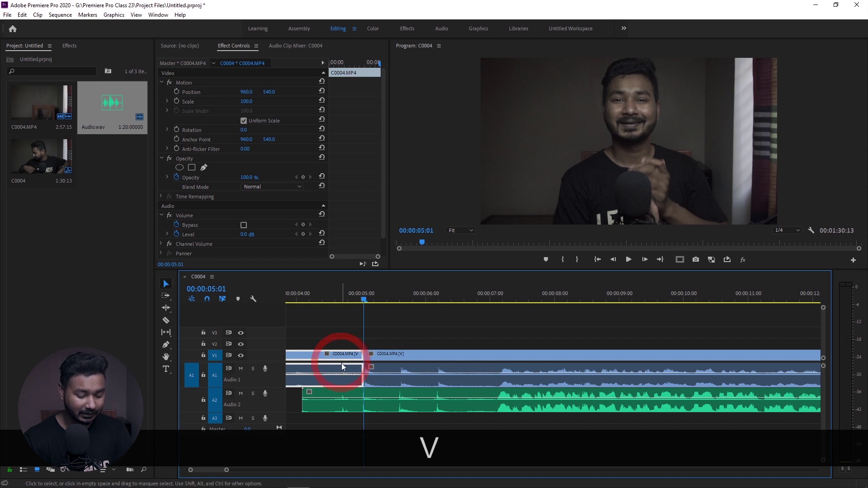
{"action": "key", "text": "Delete"}
Slide Audio.wav left and set the playhead on its clap at 00:00:04:20.
{"action": "left_click", "coordinate": [352, 392]}
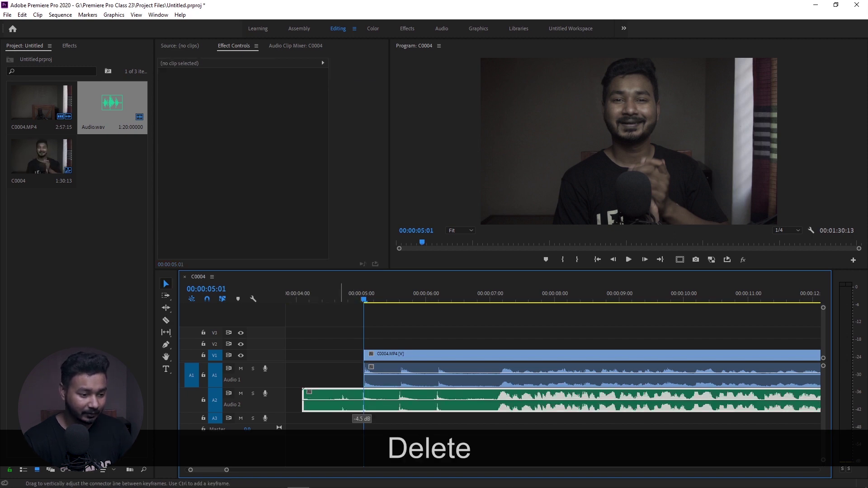
{"action": "left_click_drag", "start_coordinate": [352, 393], "coordinate": [340, 393]}
{"action": "left_click_drag", "start_coordinate": [350, 300], "coordinate": [348, 303]}
{"action": "left_click", "coordinate": [348, 300]}
{"action": "key", "text": "Left"}
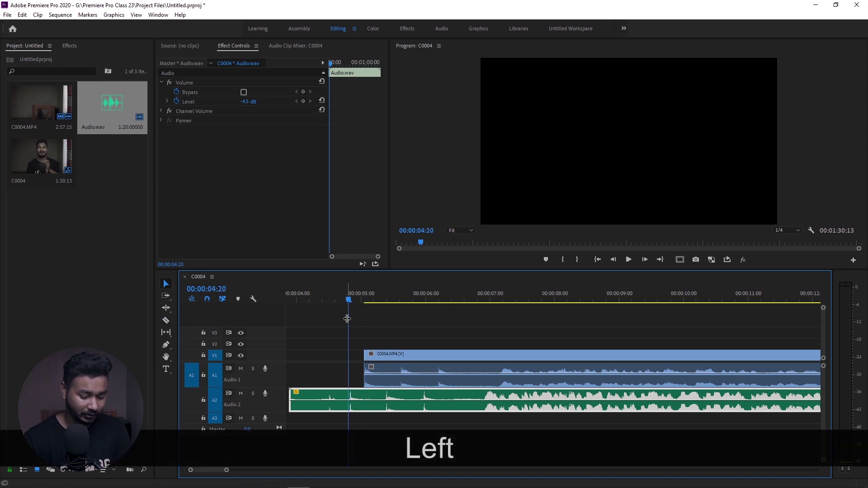
{"action": "key", "text": "Right"}
{"action": "key", "text": "Left"}
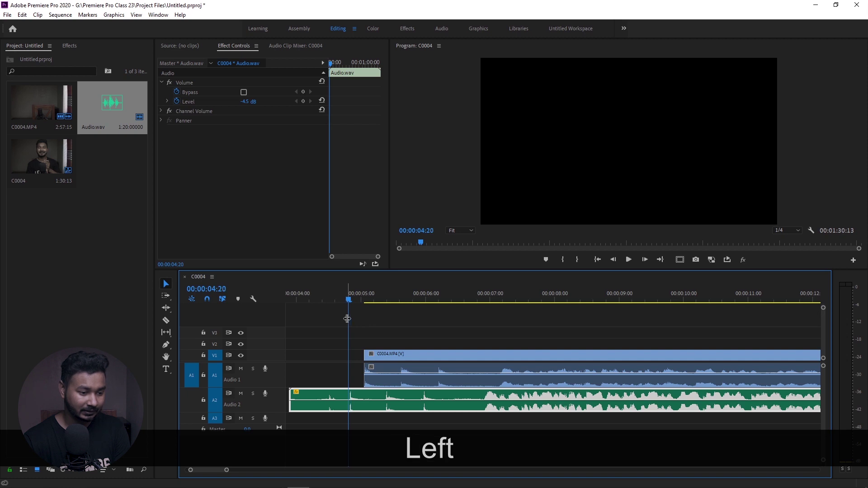
{"action": "key", "text": "Right"}
{"action": "key", "text": "Left"}
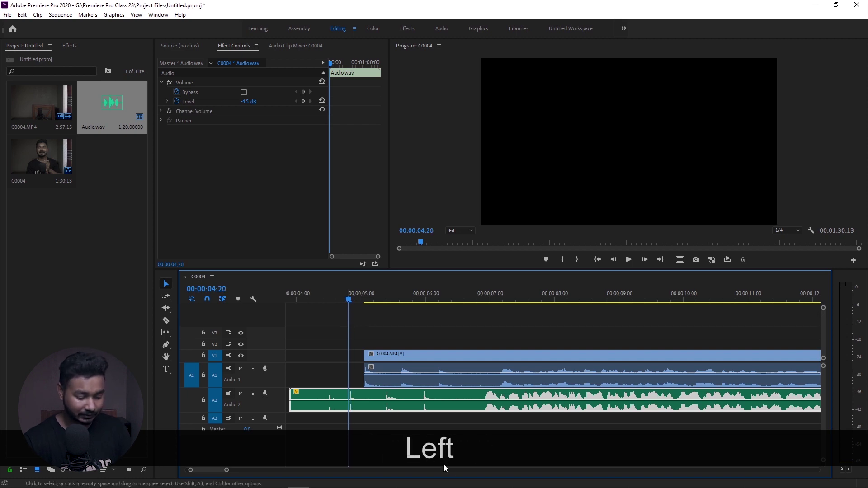
Cut Audio.wav at the clap, ripple delete its head, nudge it six frames, and close the V1 gap.
{"action": "key", "text": "c"}
{"action": "left_click", "coordinate": [350, 398]}
{"action": "key", "text": "v"}
{"action": "left_click", "coordinate": [320, 407]}
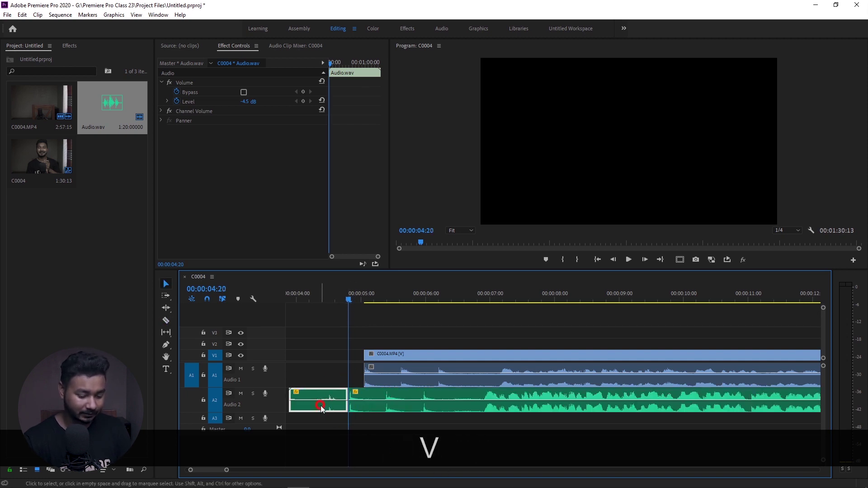
{"action": "key", "text": "shift"}
{"action": "key", "text": "shift+Delete"}
{"action": "left_click_drag", "start_coordinate": [375, 397], "coordinate": [387, 398]}
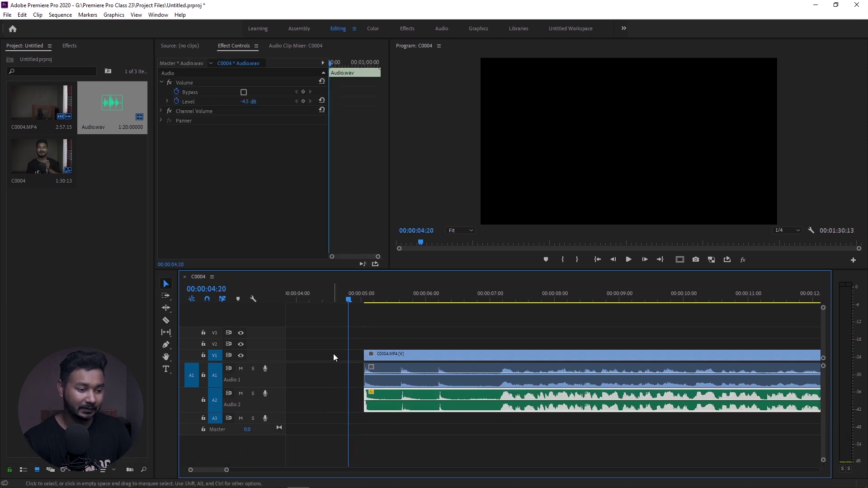
{"action": "right_click", "coordinate": [333, 353]}
{"action": "left_click", "coordinate": [359, 359]}
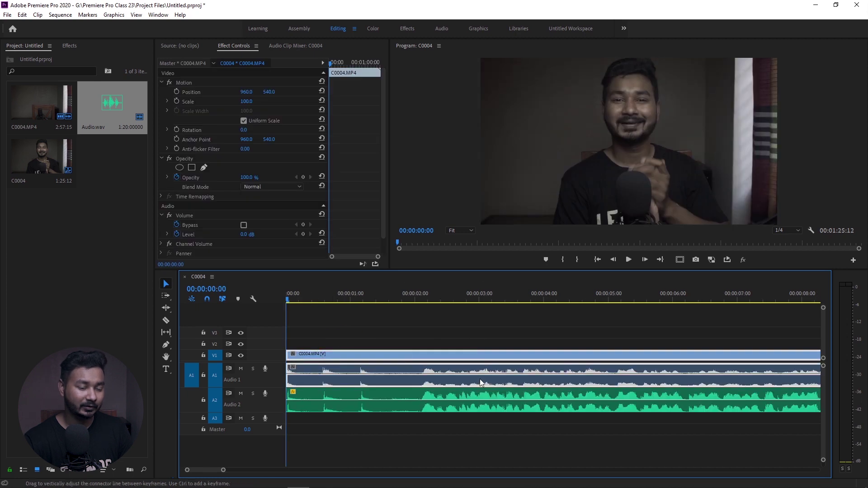
{"action": "left_click", "coordinate": [455, 289]}
{"action": "key", "text": "space"}
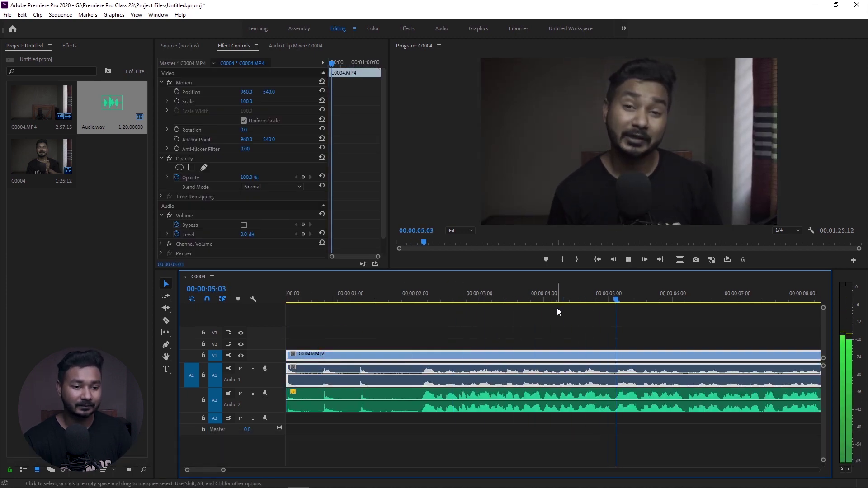
{"action": "key", "text": "space"}
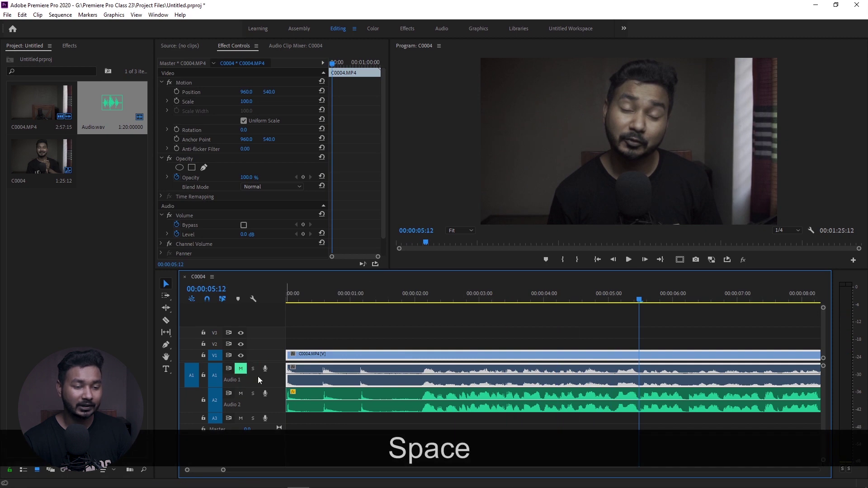
{"action": "key", "text": "space"}
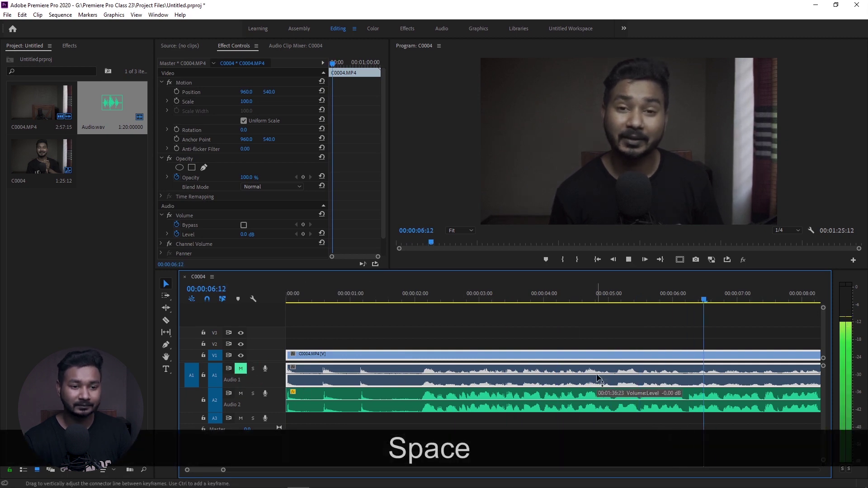
{"action": "key", "text": "space"}
{"action": "scroll", "coordinate": [691, 397], "scroll_direction": "down", "scroll_amount": 4, "text": "alt"}
{"action": "scroll", "coordinate": [456, 384], "scroll_direction": "down", "scroll_amount": 4, "text": "alt"}
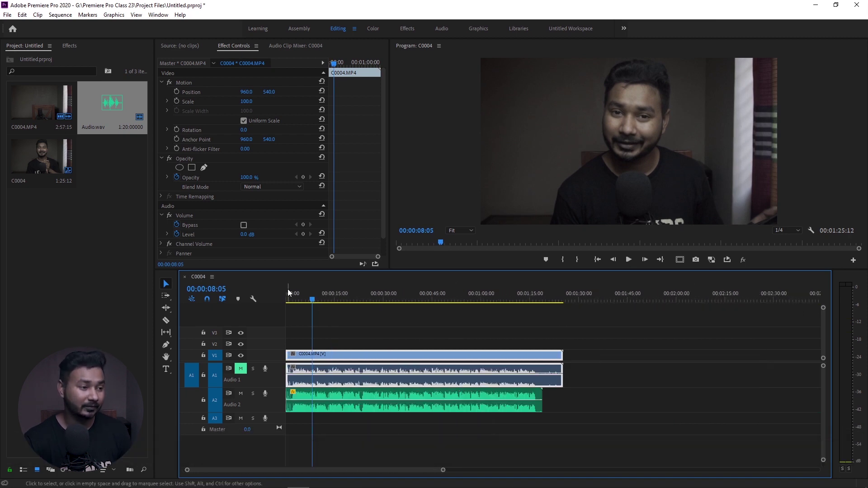
{"action": "left_click_drag", "start_coordinate": [356, 327], "coordinate": [432, 421]}
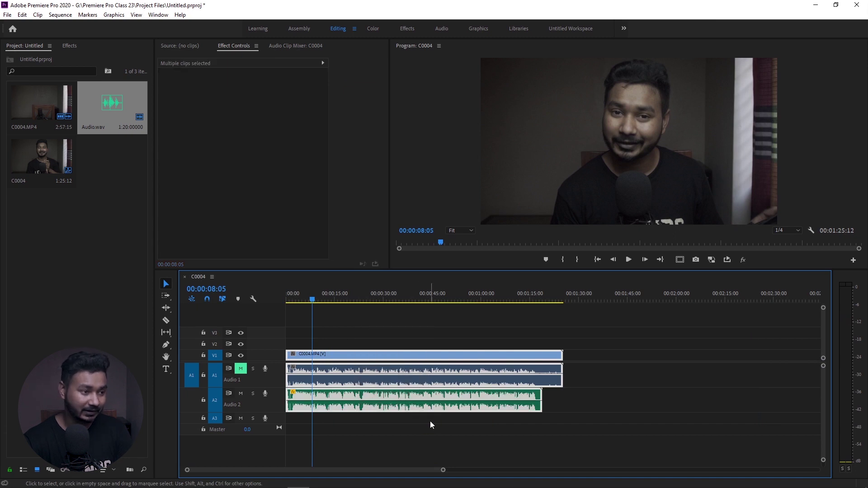
Delete all timeline clips and the old C0004 sequence.
{"action": "key", "text": "Delete"}
{"action": "left_click", "coordinate": [118, 262]}
{"action": "left_click", "coordinate": [48, 149]}
{"action": "key", "text": "Delete"}
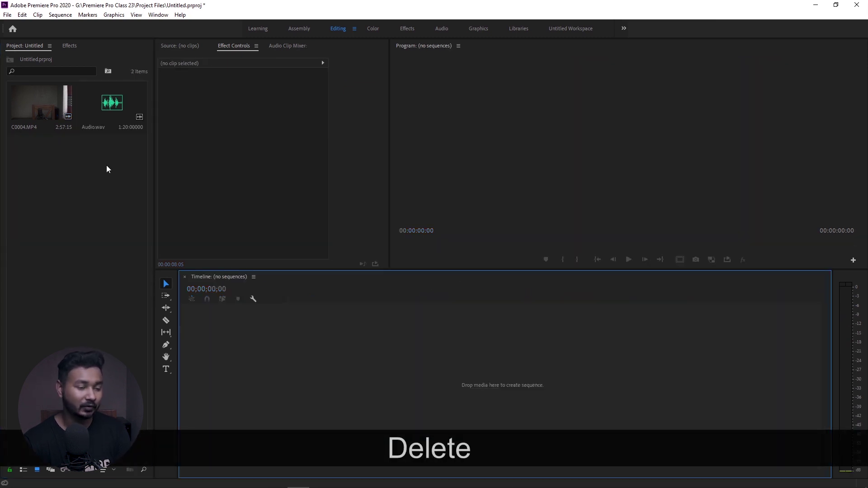
Build a new C0004 sequence from C0004.MP4, add Audio.wav on Audio 2, and select all clips.
{"action": "left_click_drag", "start_coordinate": [25, 114], "coordinate": [275, 311]}
{"action": "left_click_drag", "start_coordinate": [359, 372], "coordinate": [359, 369]}
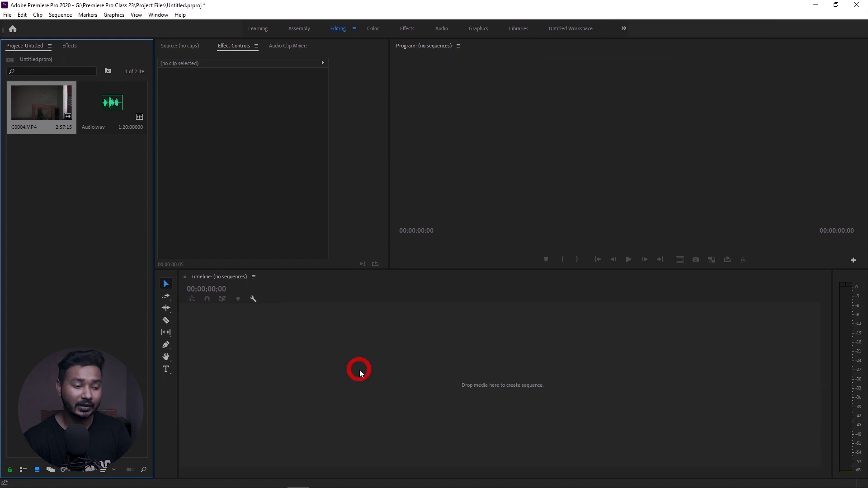
{"action": "left_click_drag", "start_coordinate": [104, 113], "coordinate": [393, 403]}
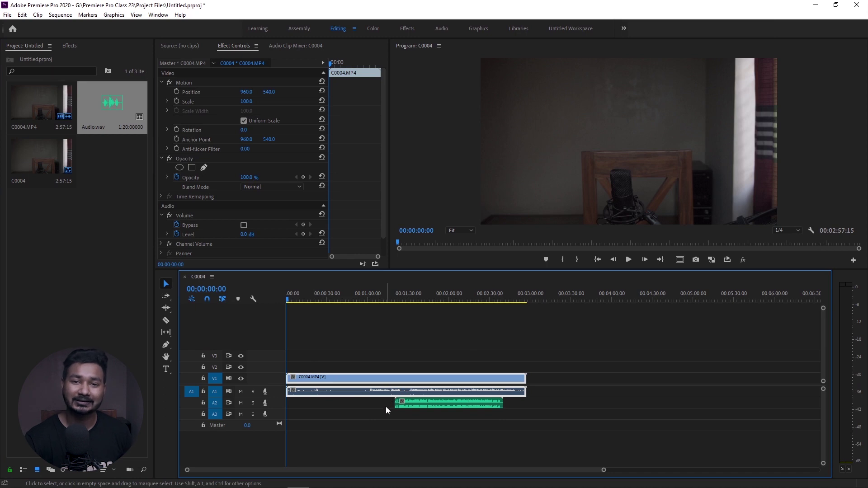
{"action": "left_click_drag", "start_coordinate": [421, 355], "coordinate": [474, 443]}
Synchronize the selected clips by Audio using Track Channel 1.
{"action": "right_click", "coordinate": [447, 396]}
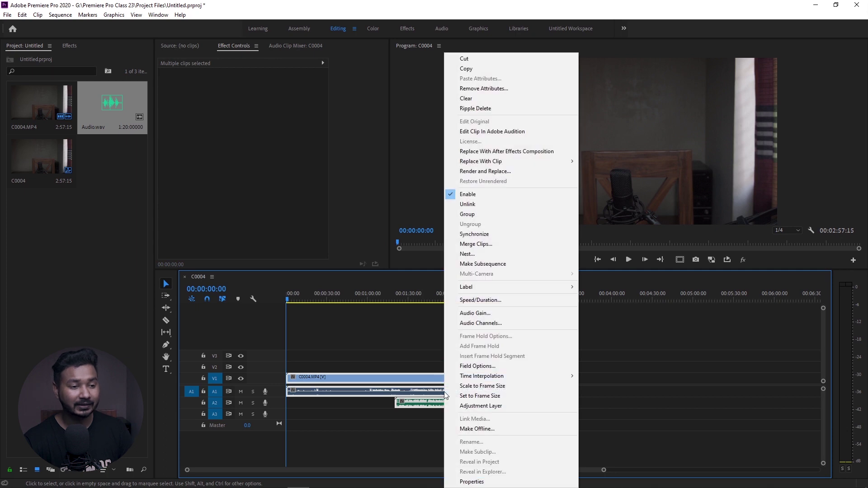
{"action": "left_click", "coordinate": [495, 237]}
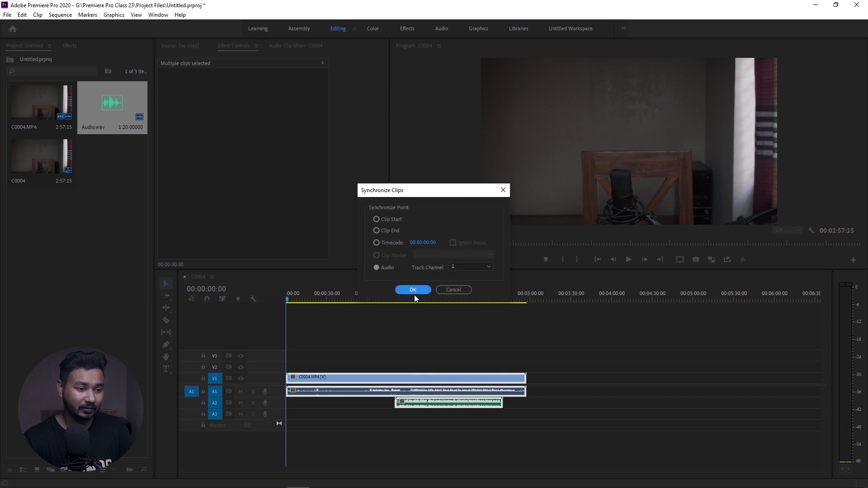
{"action": "left_click", "coordinate": [470, 269]}
{"action": "left_click", "coordinate": [462, 276]}
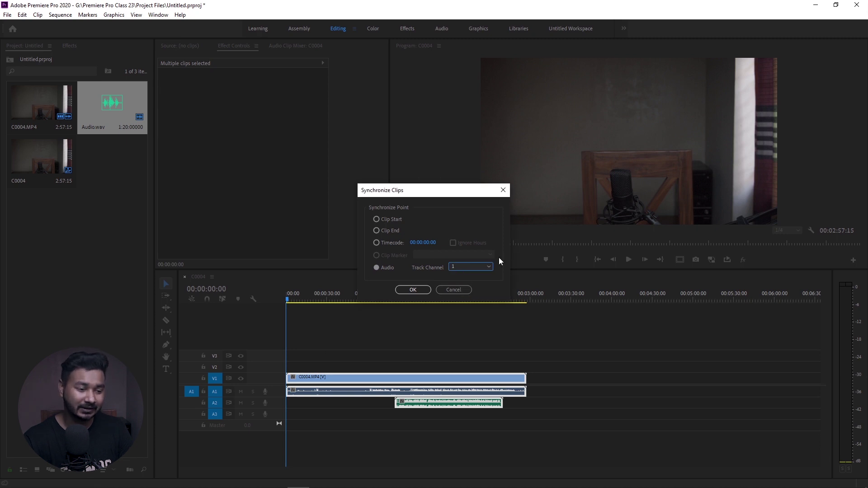
{"action": "left_click", "coordinate": [377, 267]}
{"action": "left_click", "coordinate": [413, 289]}
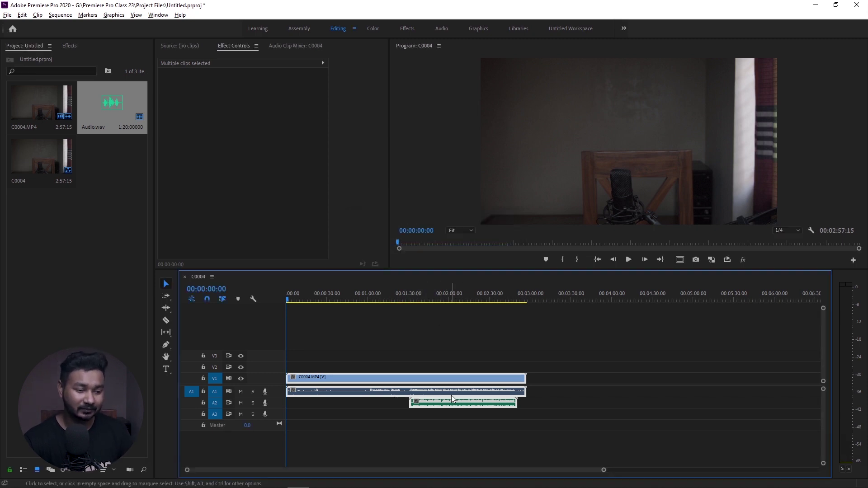
Razor the camera clip at Audio.wav's start and end and delete the outer pieces.
{"action": "scroll", "coordinate": [452, 395], "scroll_direction": "up", "scroll_amount": 5, "text": "alt"}
{"action": "key", "text": "c"}
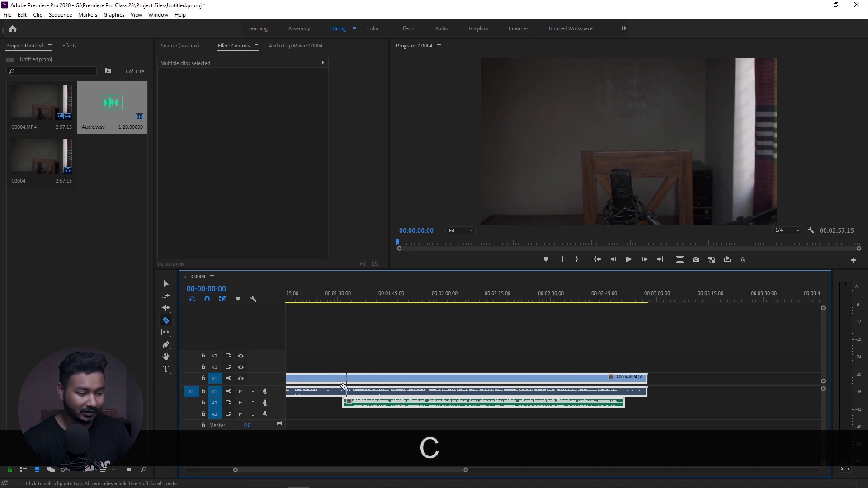
{"action": "left_click", "coordinate": [343, 390]}
{"action": "left_click", "coordinate": [626, 383]}
{"action": "key", "text": "v"}
{"action": "left_click", "coordinate": [636, 380]}
{"action": "key", "text": "Delete"}
{"action": "left_click", "coordinate": [328, 388]}
{"action": "key", "text": "Delete"}
Ripple delete the starting gap, mute Audio 1, and play back from around 26 seconds.
{"action": "right_click", "coordinate": [331, 380]}
{"action": "left_click", "coordinate": [350, 386]}
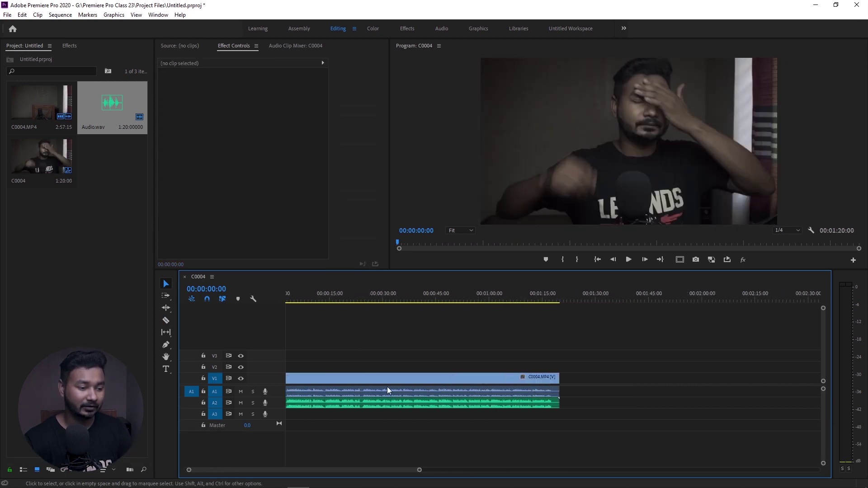
{"action": "scroll", "coordinate": [387, 386], "scroll_direction": "up", "scroll_amount": 1}
{"action": "left_click", "coordinate": [240, 392]}
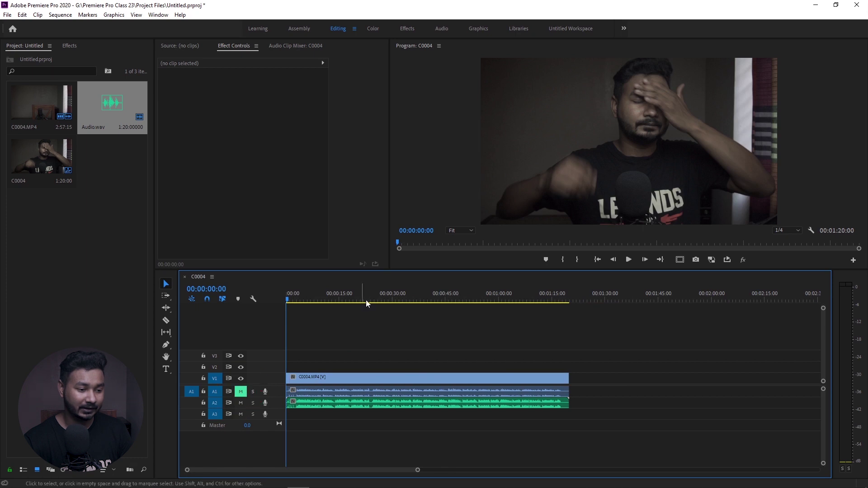
{"action": "left_click", "coordinate": [378, 295]}
{"action": "key", "text": "space"}
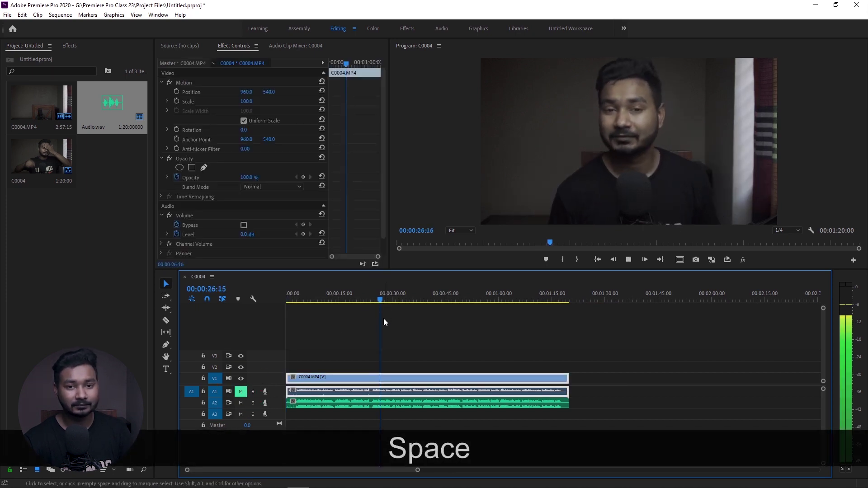